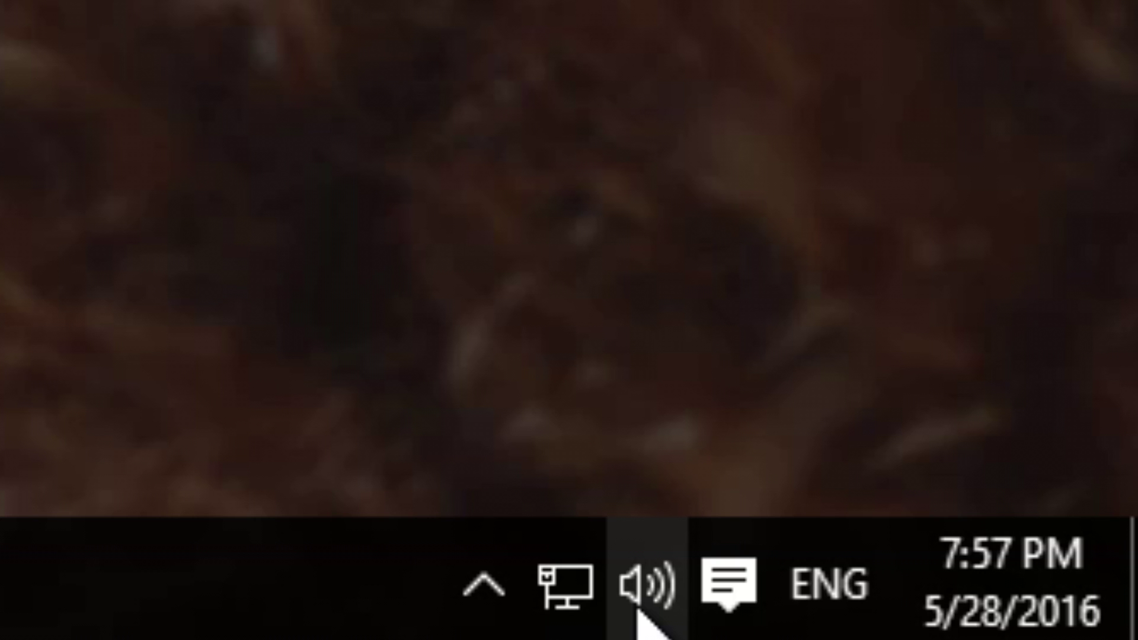
- Open the Windows Sound recording devices list from the speaker icon
{"action": "right_click", "coordinate": [663, 581]}
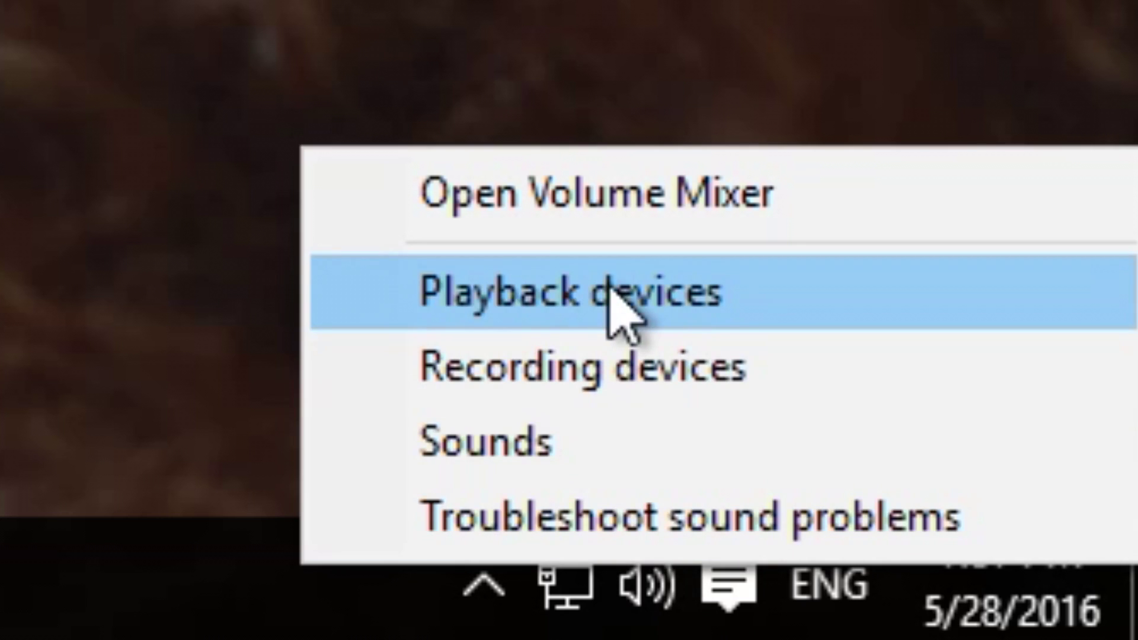
{"action": "left_click", "coordinate": [606, 291]}
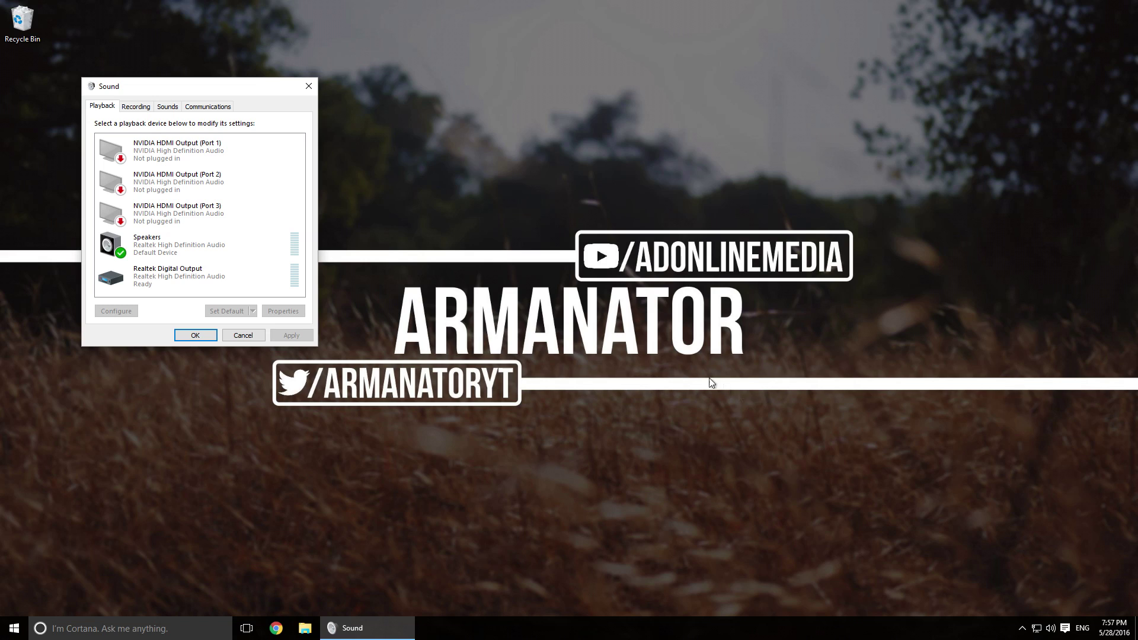
{"action": "left_click", "coordinate": [139, 109]}
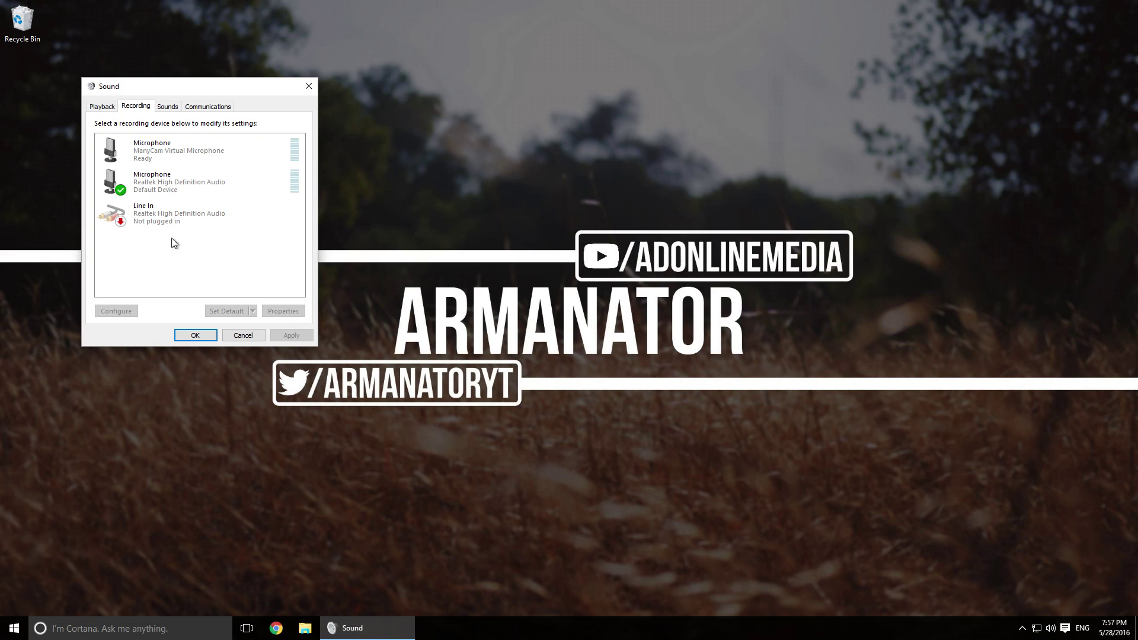
- Show disabled recording devices and enable Stereo Mix
{"action": "right_click", "coordinate": [155, 247]}
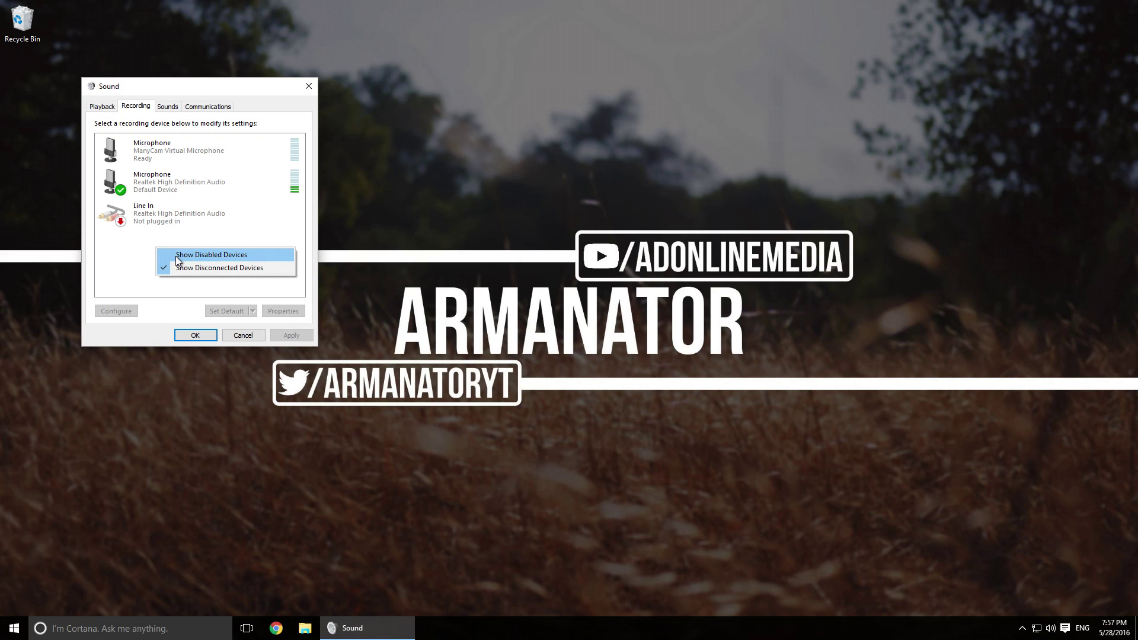
{"action": "left_click", "coordinate": [176, 256]}
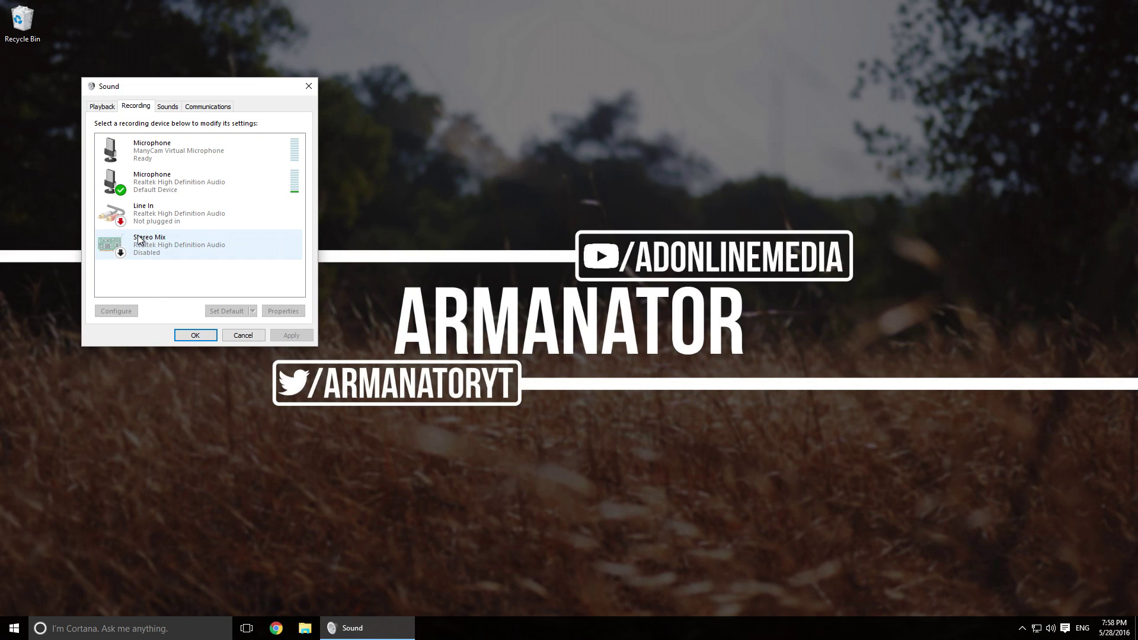
{"action": "right_click", "coordinate": [144, 241]}
{"action": "left_click", "coordinate": [175, 248]}
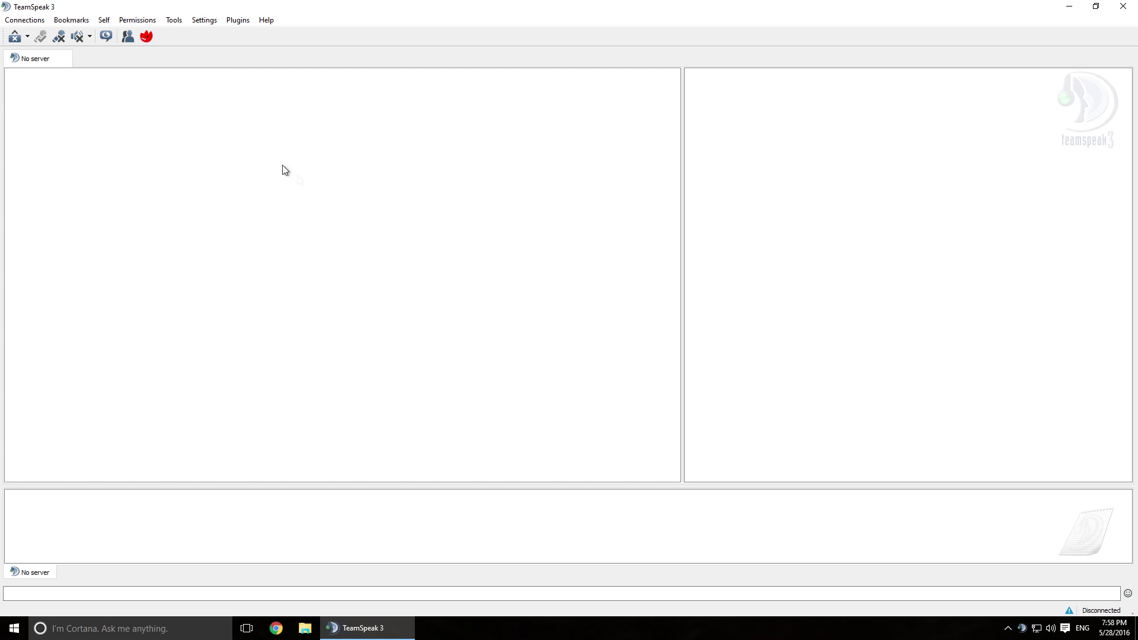
- In TeamSpeak 3 Options, set the Capture Device to Stereo Mix and apply
{"action": "left_click", "coordinate": [203, 24]}
{"action": "left_click", "coordinate": [210, 63]}
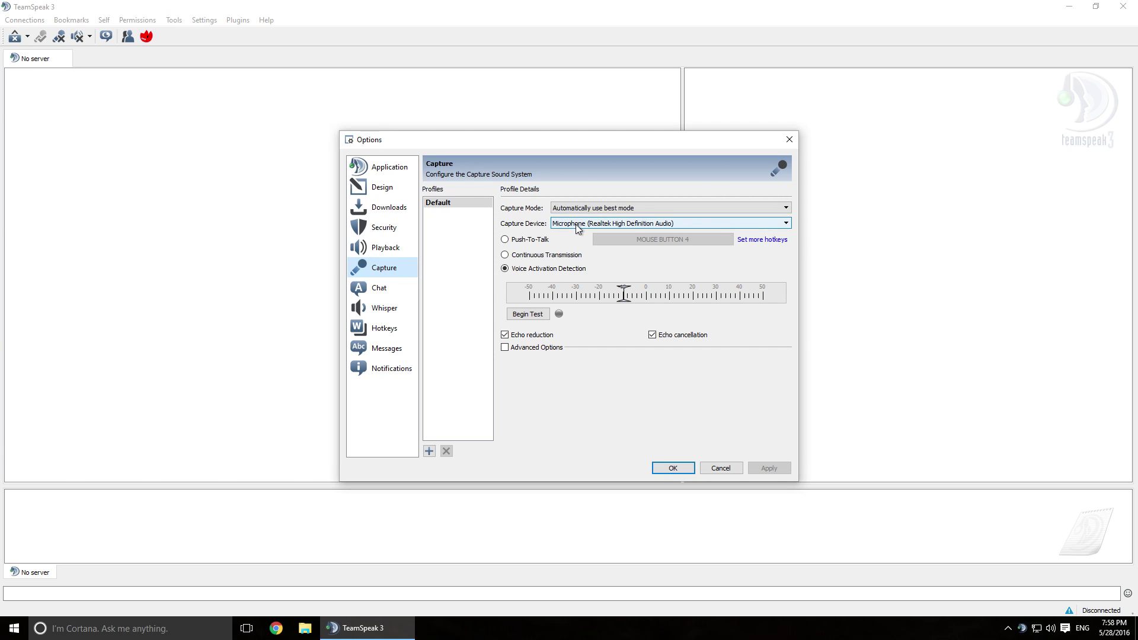
{"action": "left_click", "coordinate": [616, 227]}
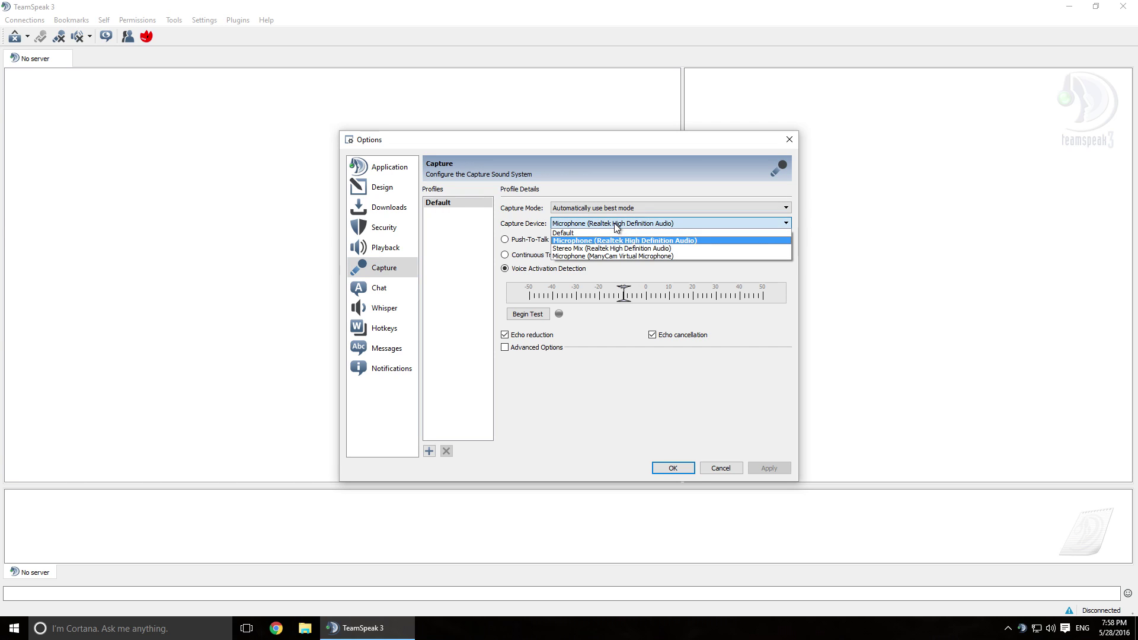
{"action": "left_click", "coordinate": [616, 251]}
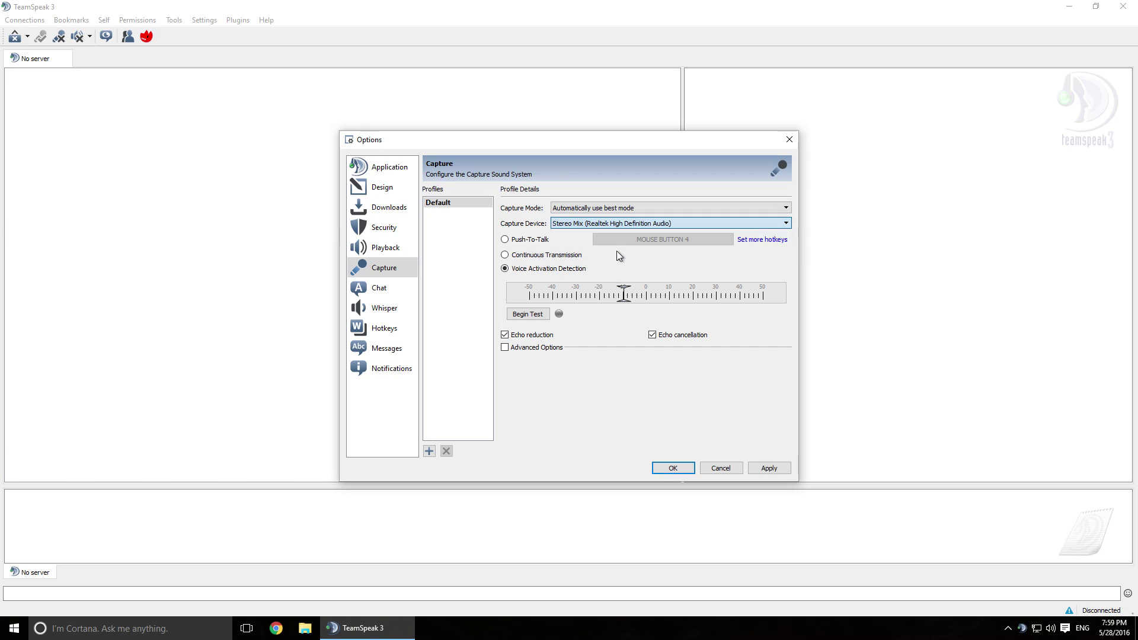
{"action": "left_click", "coordinate": [756, 466]}
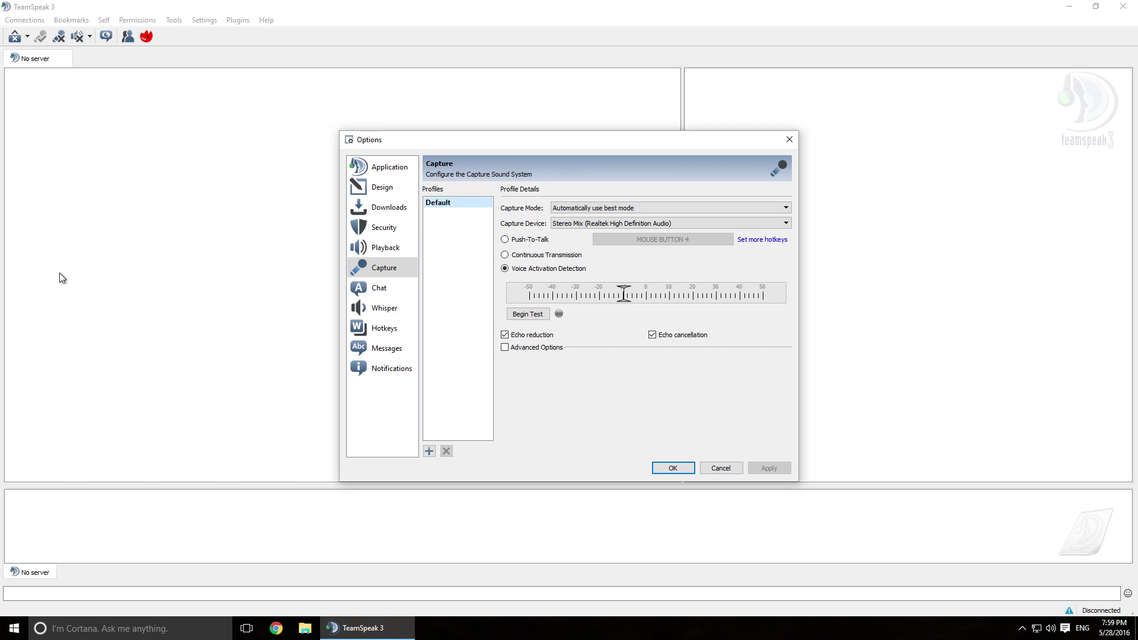
- Apply the Realtek microphone as capture device briefly, then reapply Stereo Mix
{"action": "left_click", "coordinate": [637, 225]}
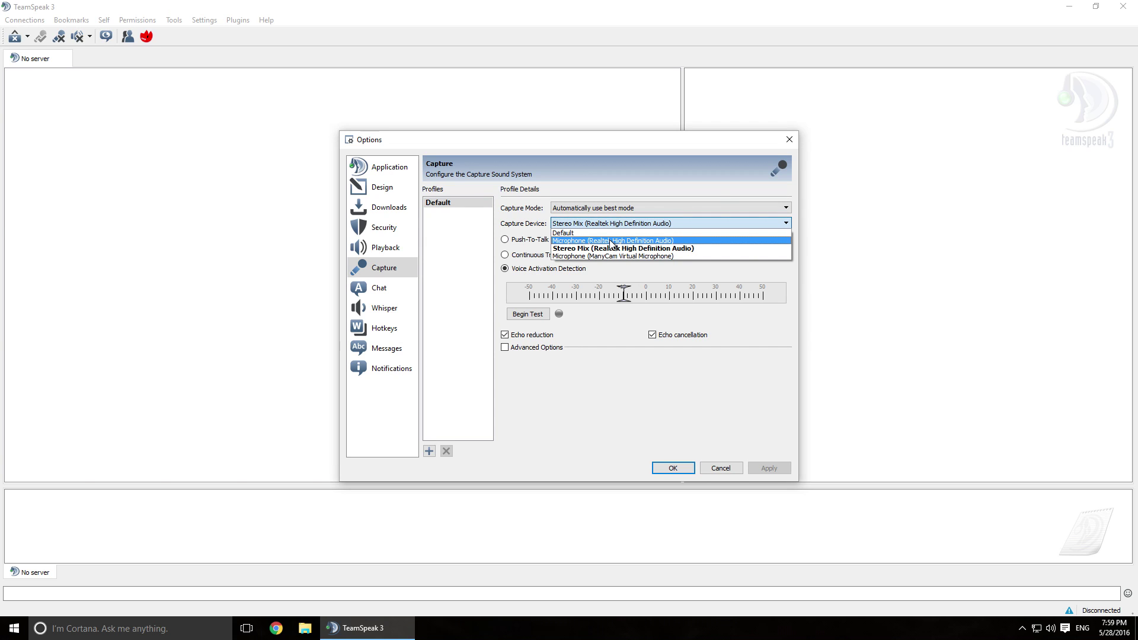
{"action": "left_click", "coordinate": [610, 242]}
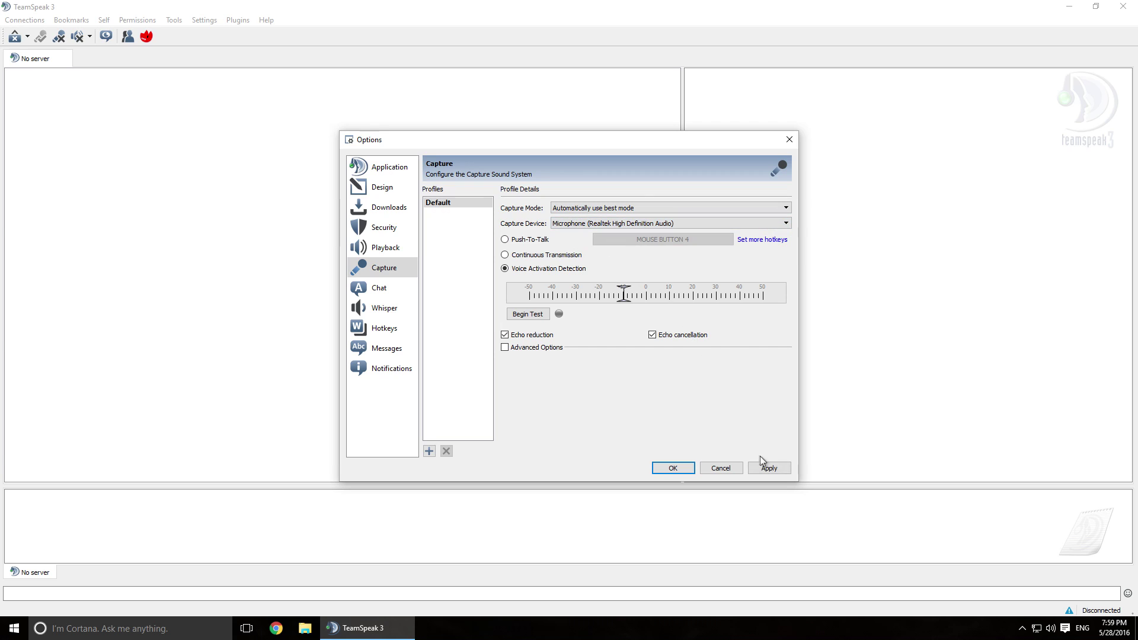
{"action": "left_click", "coordinate": [765, 469]}
{"action": "left_click", "coordinate": [599, 224]}
{"action": "left_click", "coordinate": [588, 248]}
{"action": "left_click", "coordinate": [772, 468]}
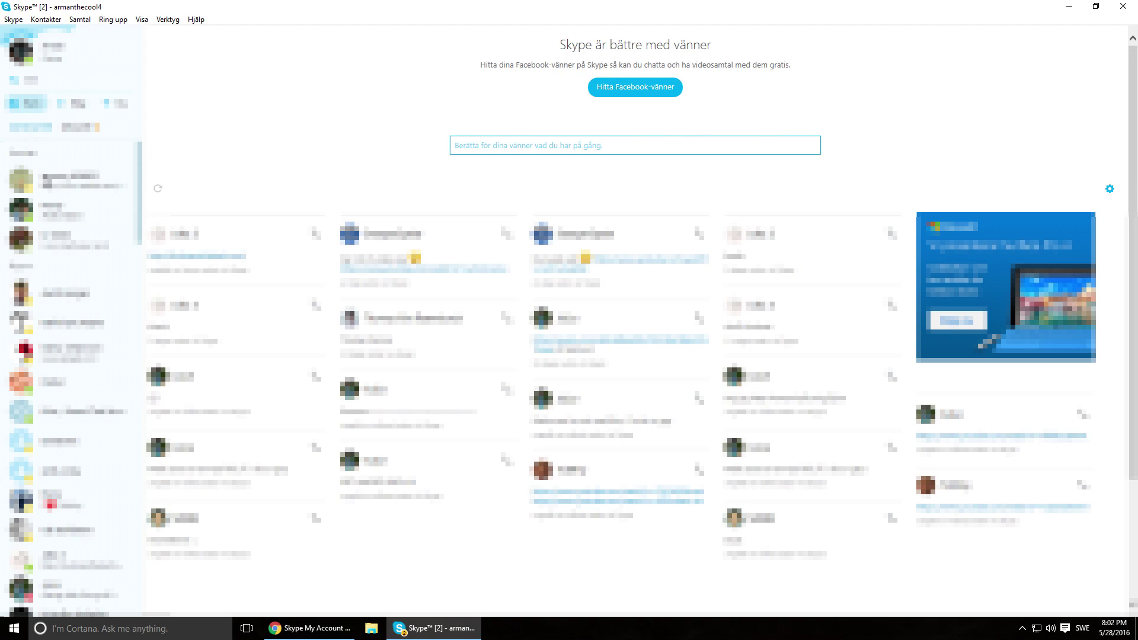
- Open Skype's Verktyg > Alternativ options window, closing and reopening it once
{"action": "left_click", "coordinate": [168, 20]}
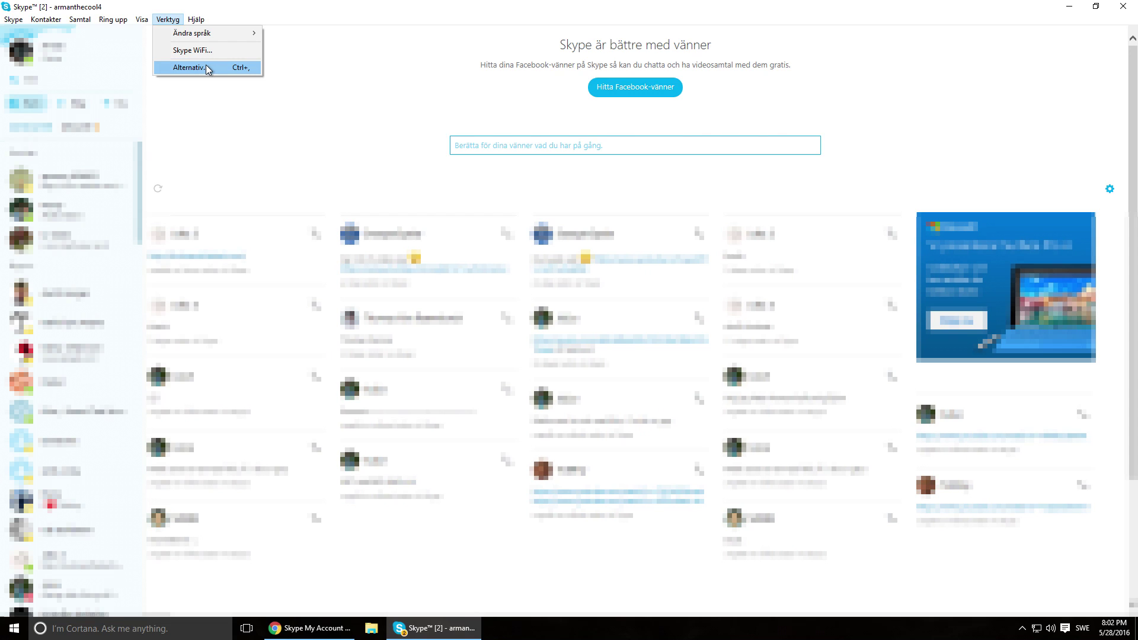
{"action": "left_click", "coordinate": [205, 66]}
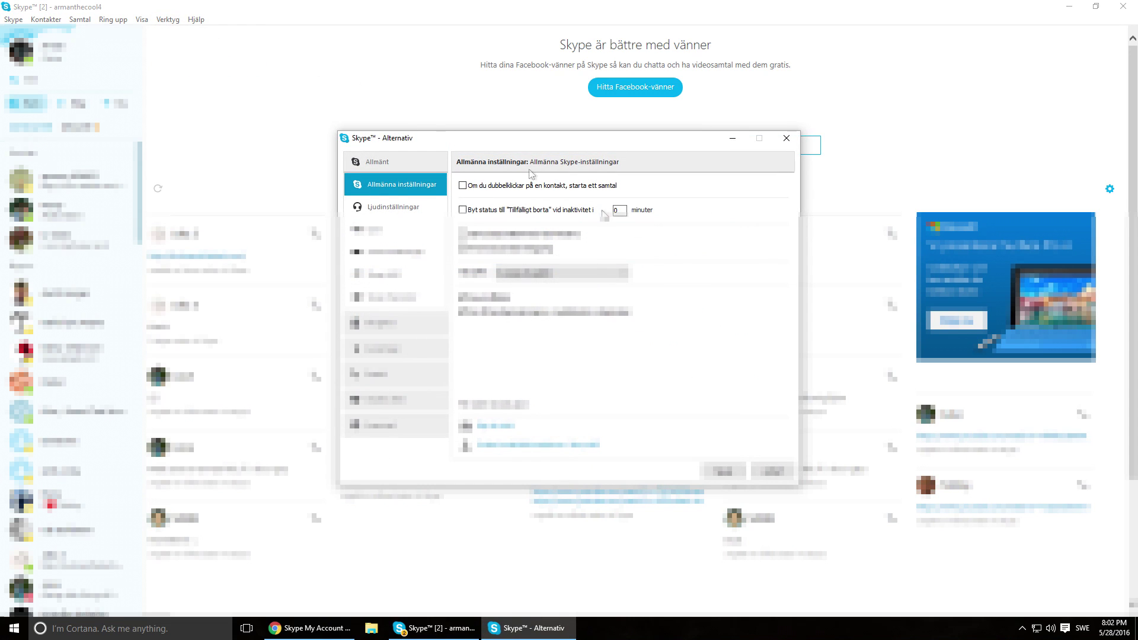
{"action": "left_click", "coordinate": [786, 138]}
{"action": "left_click", "coordinate": [168, 19]}
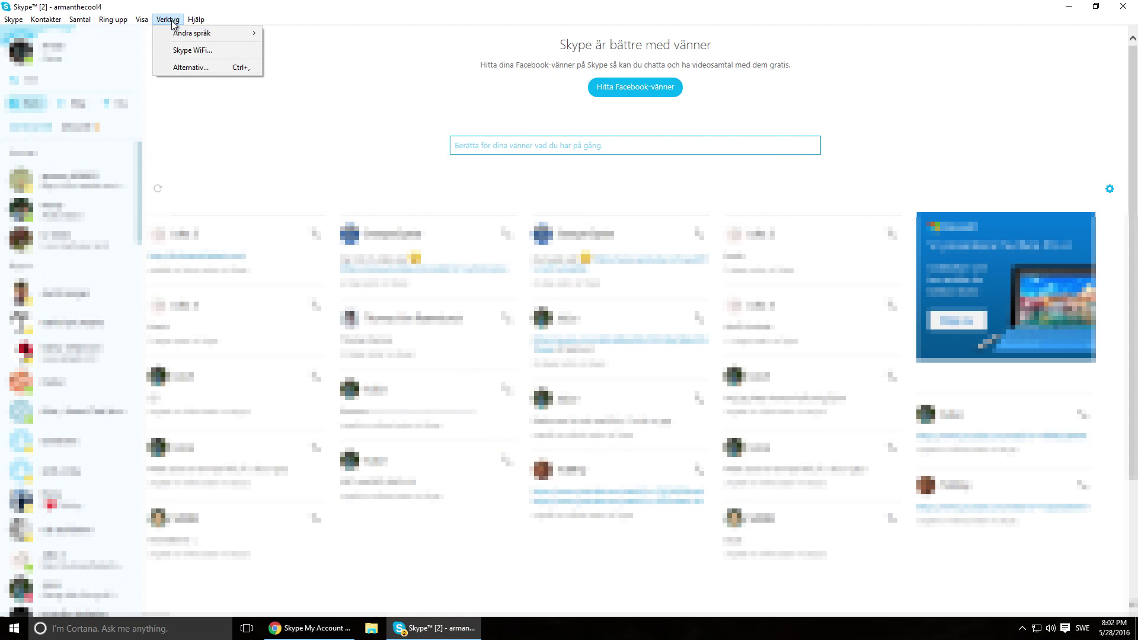
{"action": "left_click", "coordinate": [190, 70]}
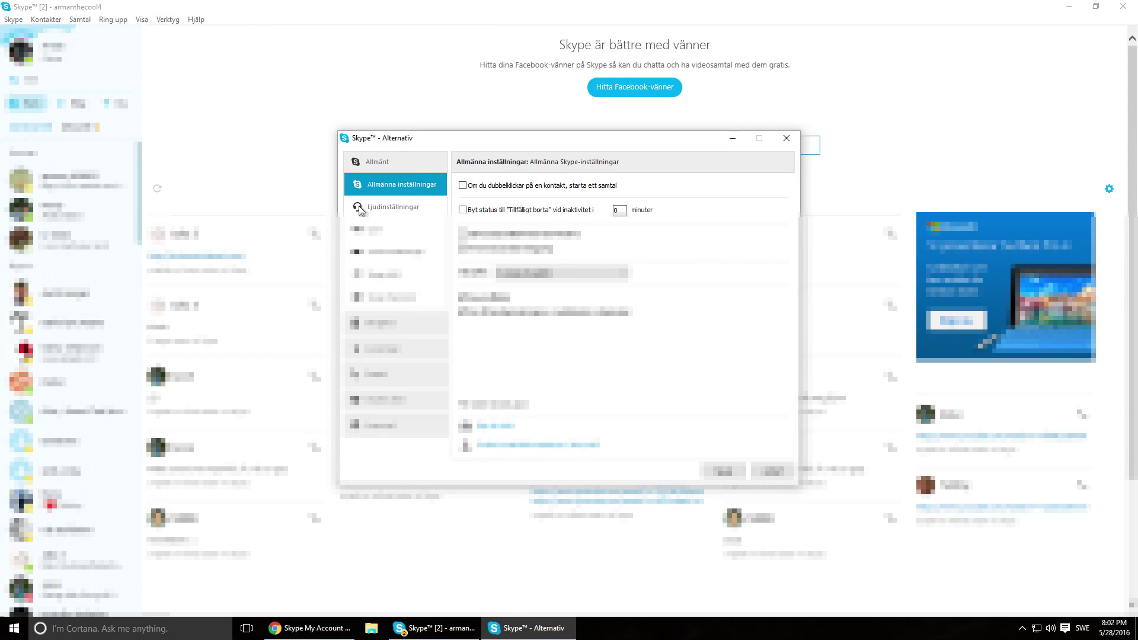
- Set Skype's Mikrofon to Stereo Mix (Realtek High Definition Audio) under Ljudinställningar and close Alternativ
{"action": "left_click", "coordinate": [375, 207]}
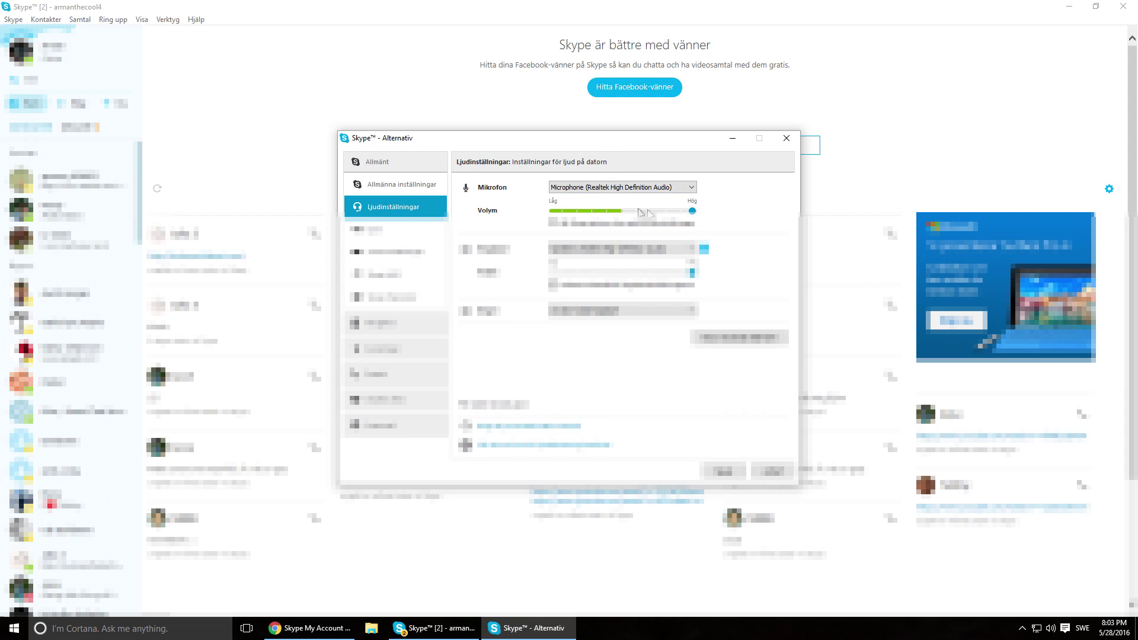
{"action": "left_click", "coordinate": [605, 189]}
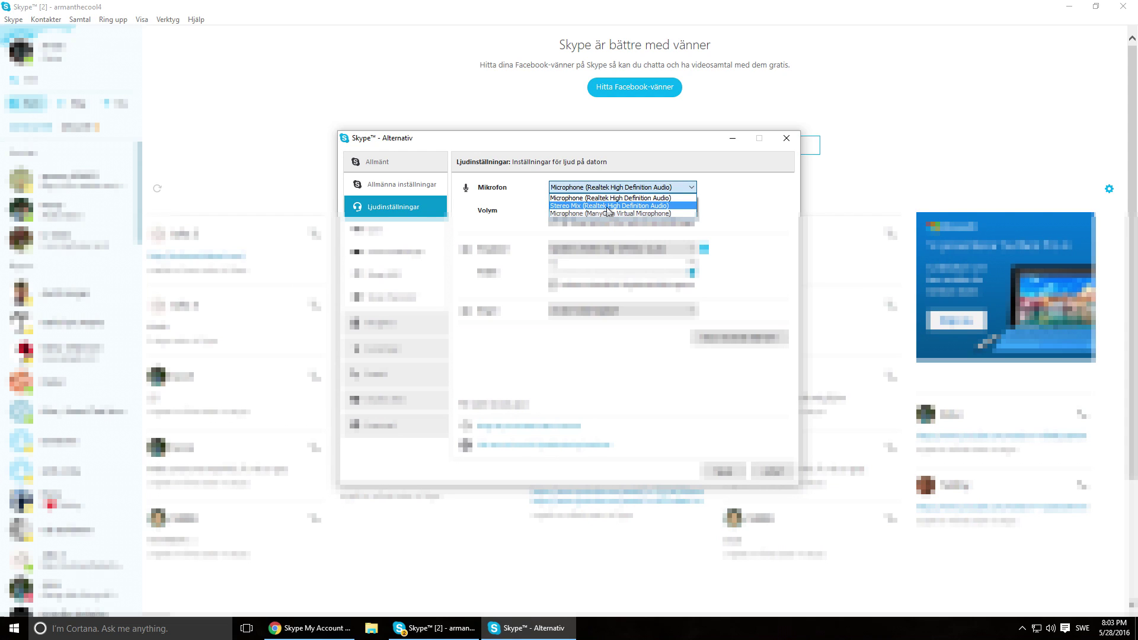
{"action": "left_click", "coordinate": [606, 205]}
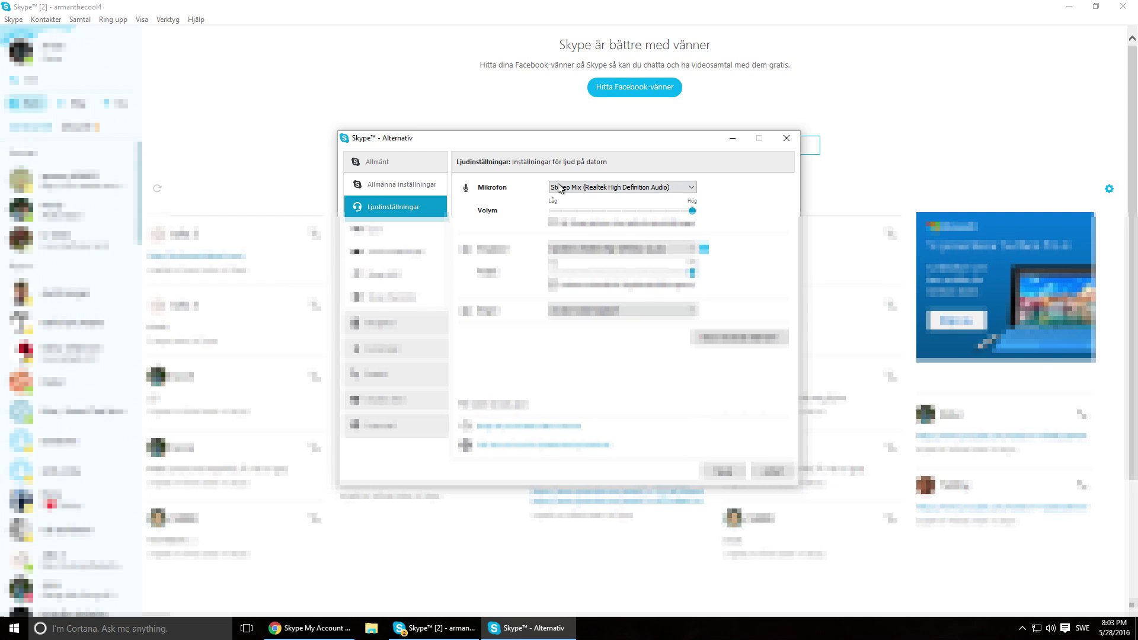
{"action": "left_click", "coordinate": [724, 471]}
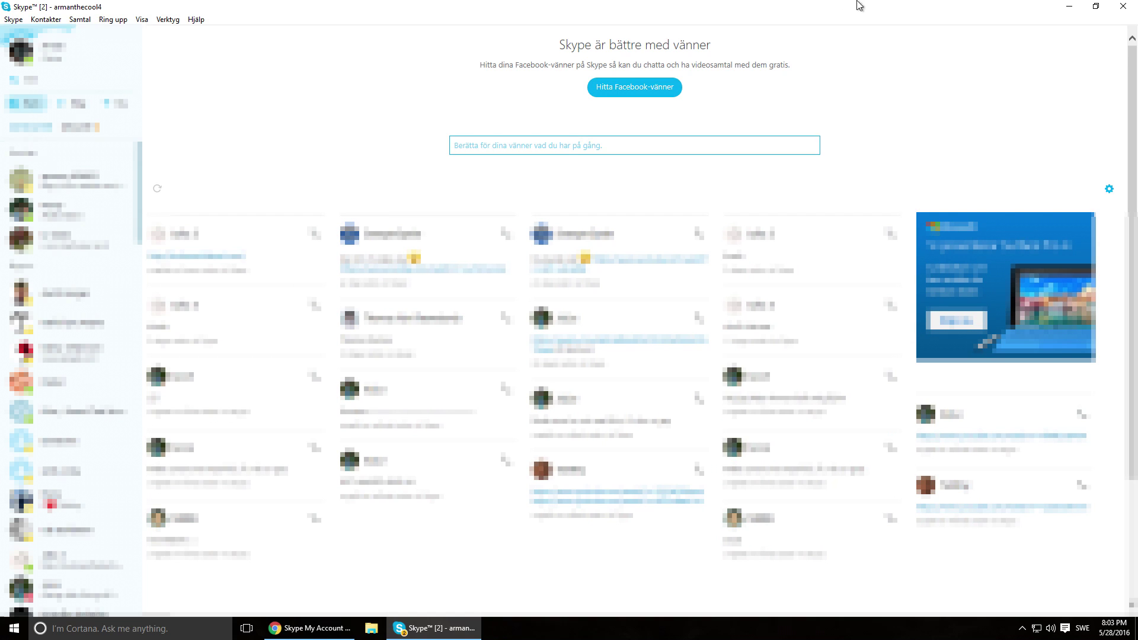
- Reopen Skype's Alternativ and set Mikrofon back to Microphone (Realtek High Definition Audio)
{"action": "left_click", "coordinate": [168, 19]}
{"action": "left_click", "coordinate": [177, 64]}
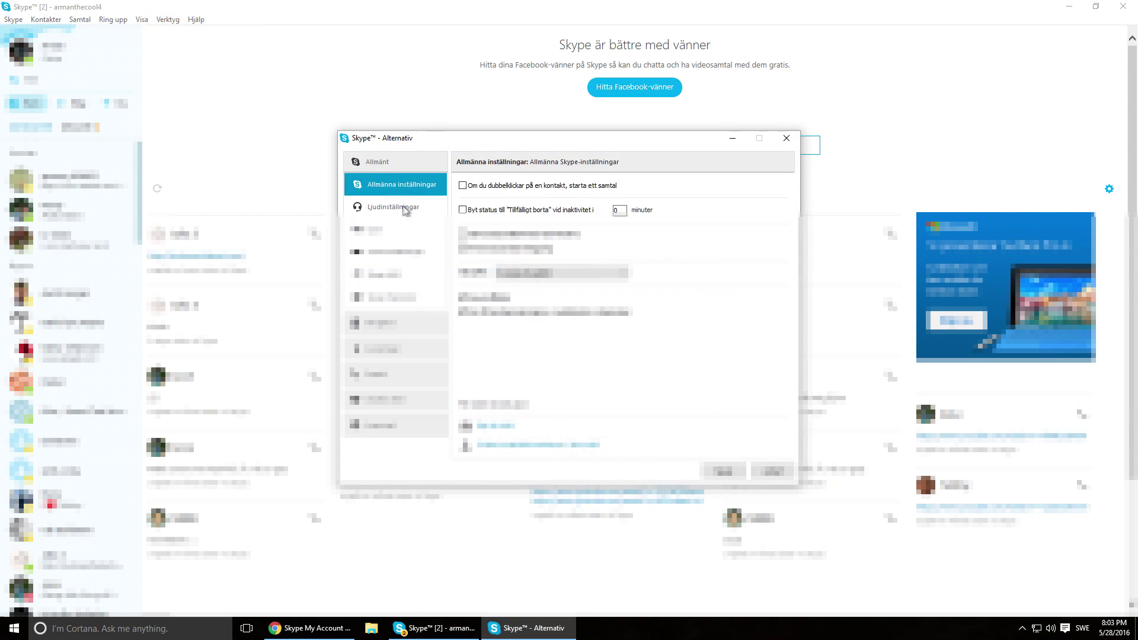
{"action": "left_click", "coordinate": [403, 207]}
{"action": "left_click", "coordinate": [578, 188]}
{"action": "left_click", "coordinate": [578, 205]}
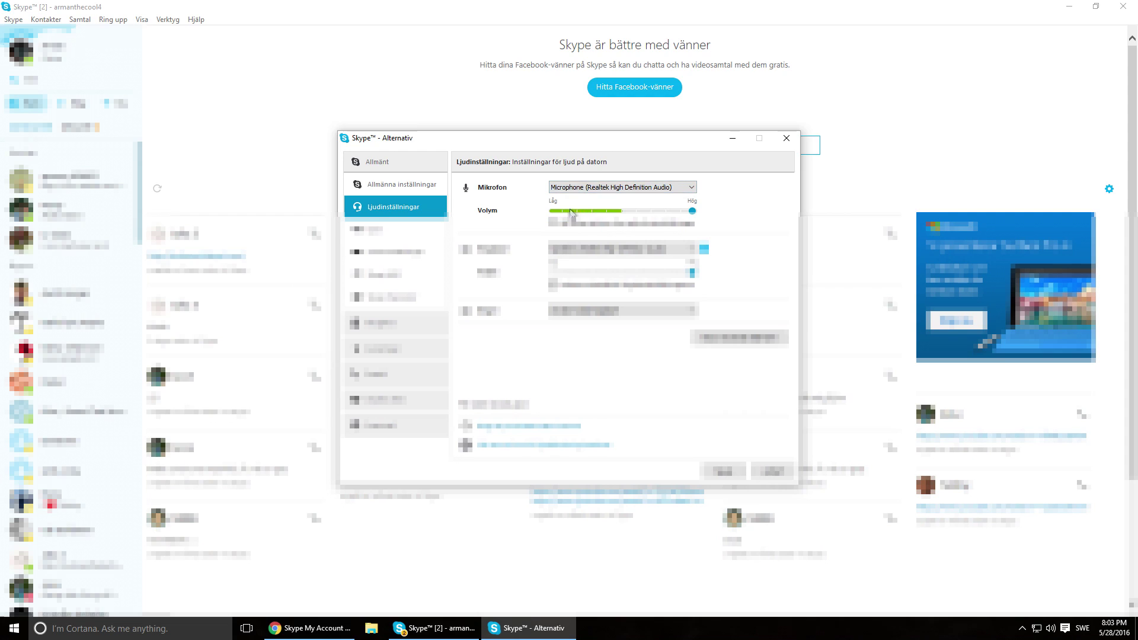